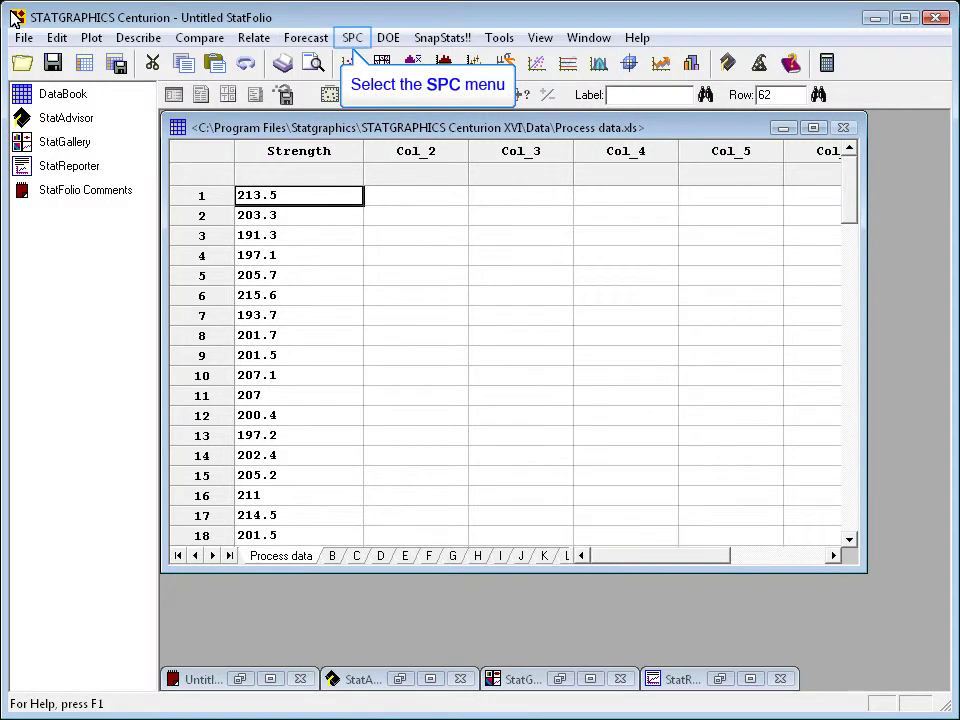
# Go to SPC > Capability Analysis > Variables > Individuals.
pyautogui.click(352, 40)
pyautogui.press('a')
pyautogui.press('v')
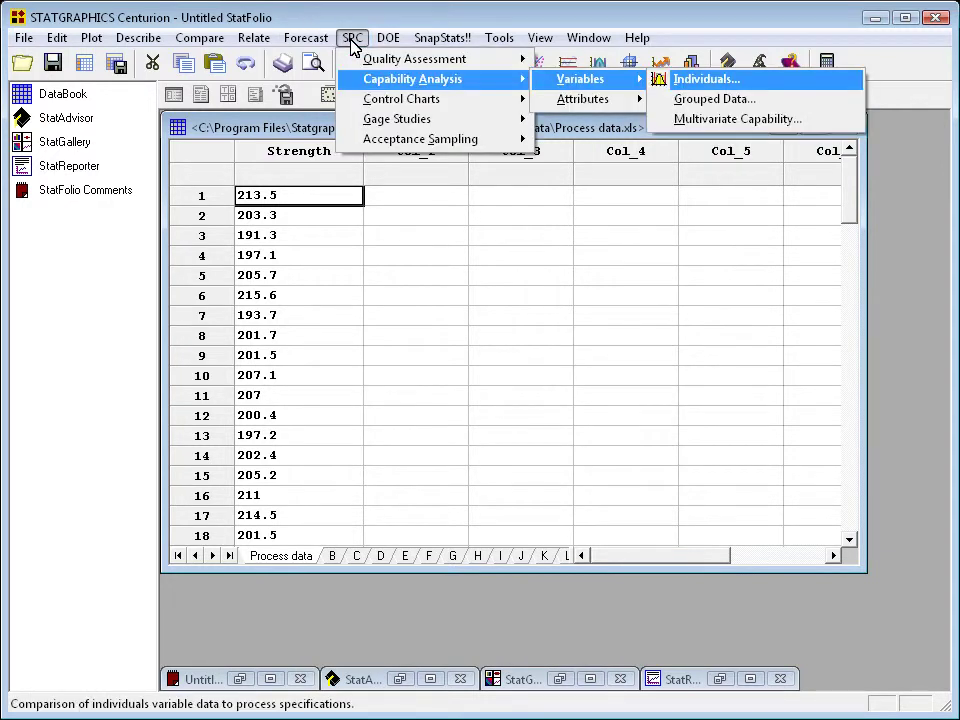
# Start the Individuals capability setup with Strength as the data column.
pyautogui.click(680, 80)
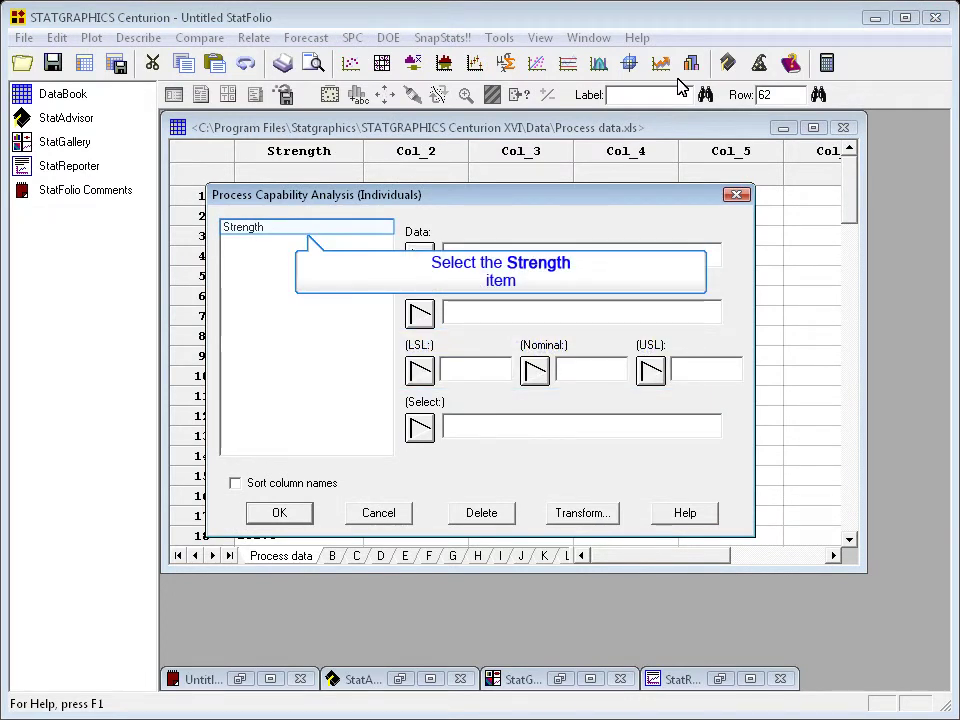
pyautogui.click(260, 230)
pyautogui.click(418, 258)
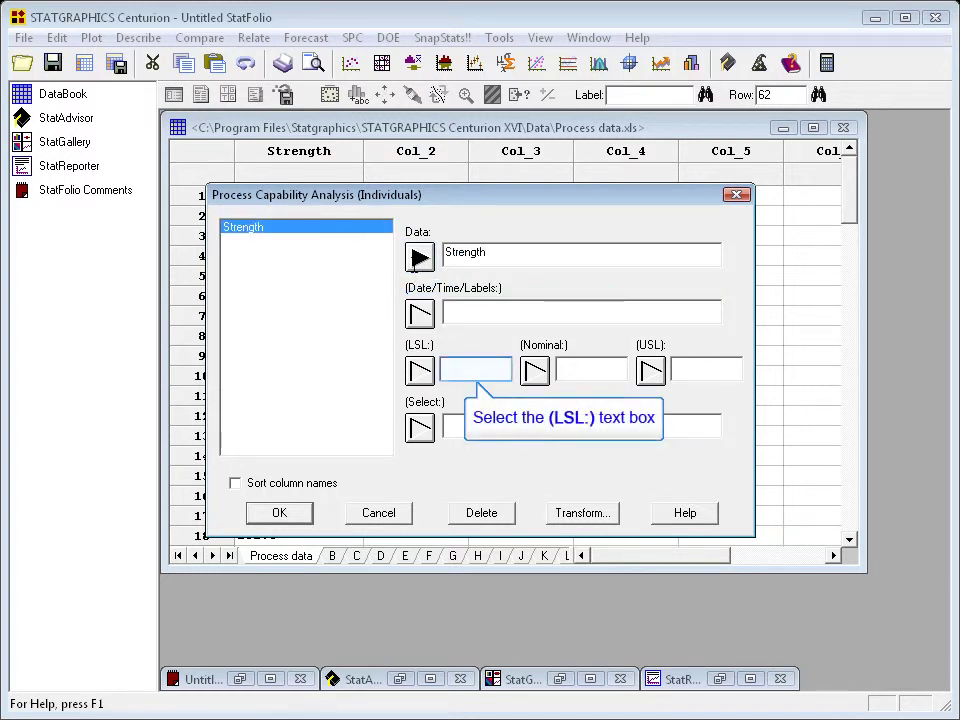
# Enter specification limits: LSL 175, nominal 200, USL 225.
pyautogui.click(487, 378)
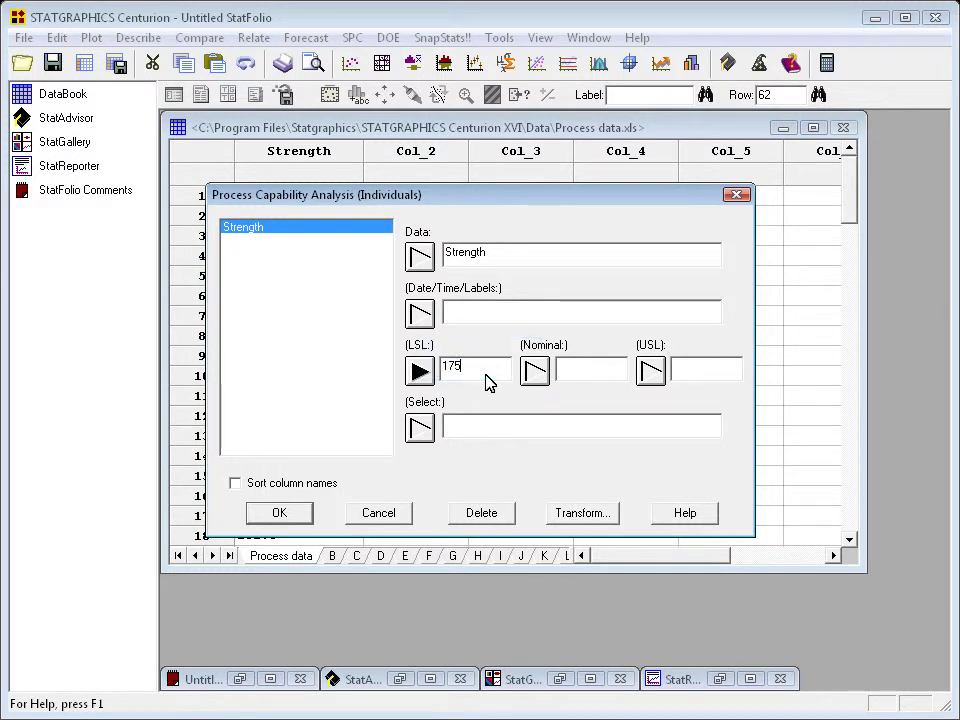
pyautogui.press('Tab')
pyautogui.write('200')
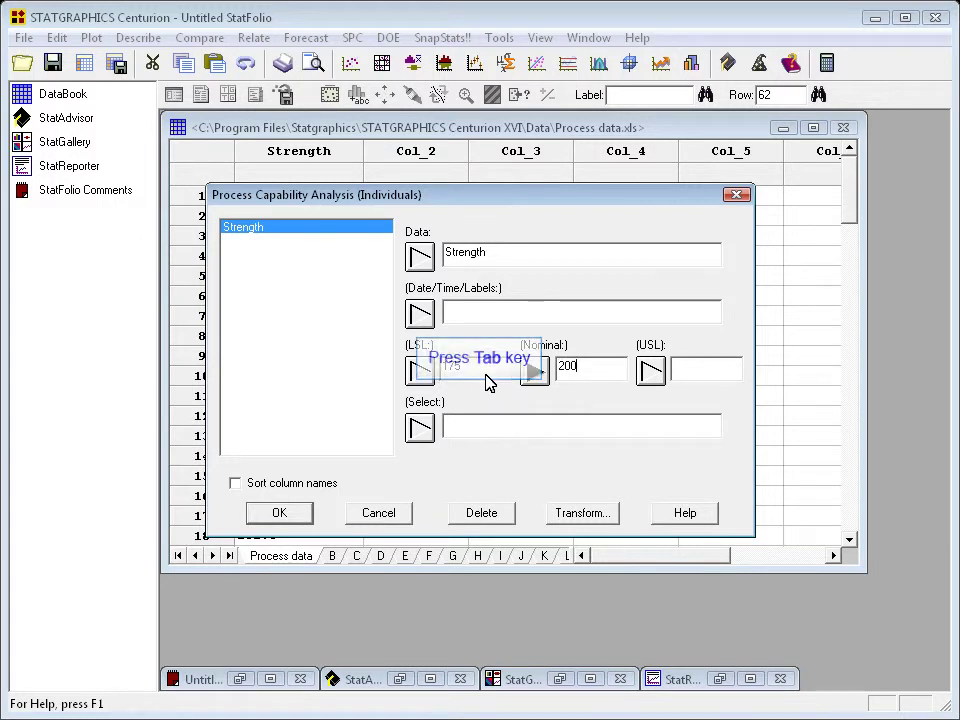
pyautogui.press('Tab')
pyautogui.write('225')
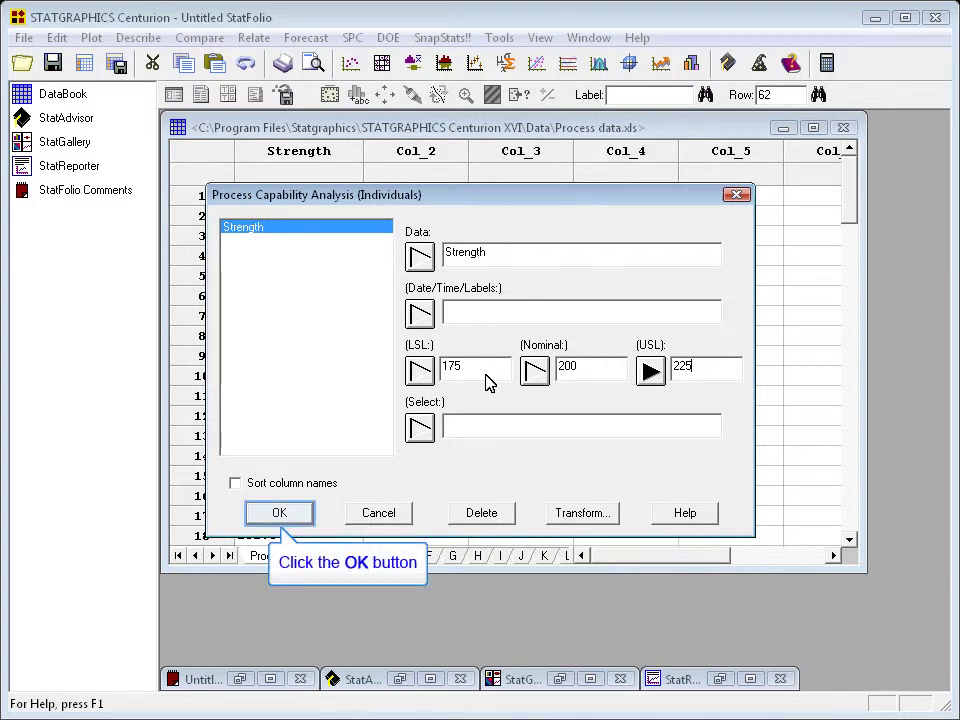
# Run the analysis assuming Normal and keep only the Normal Tolerance Limits table.
pyautogui.press('Return')
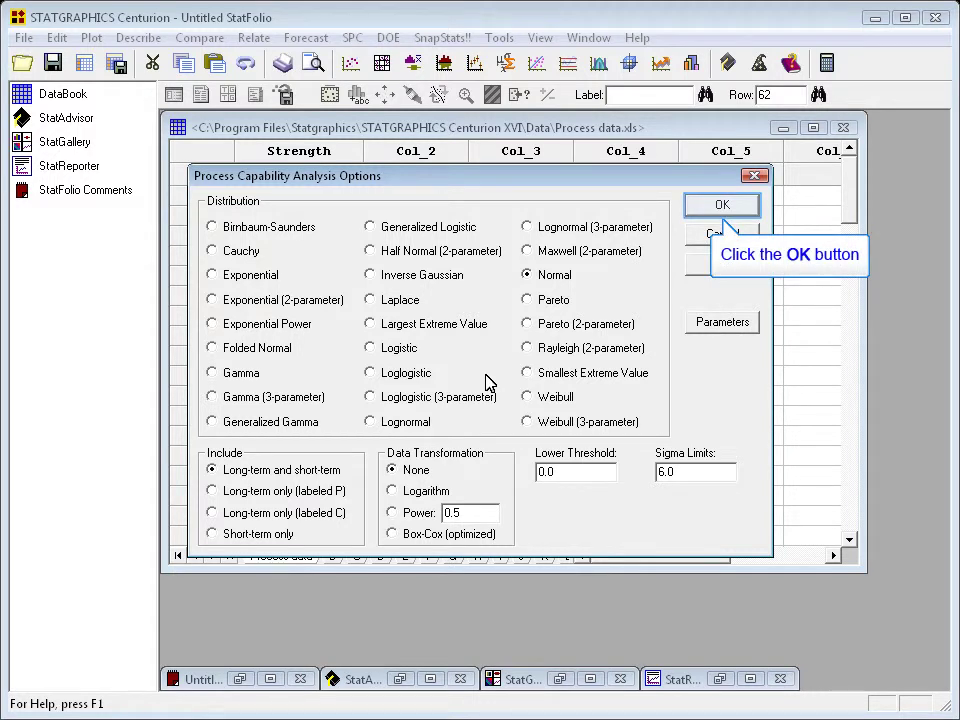
pyautogui.click(712, 208)
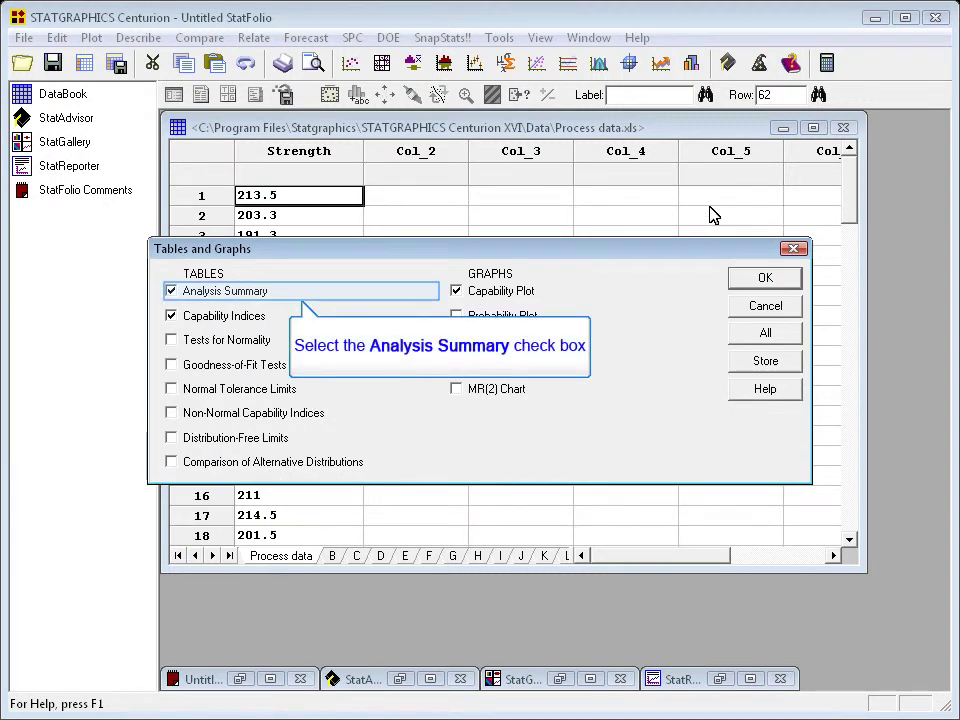
pyautogui.click(218, 292)
pyautogui.click(226, 318)
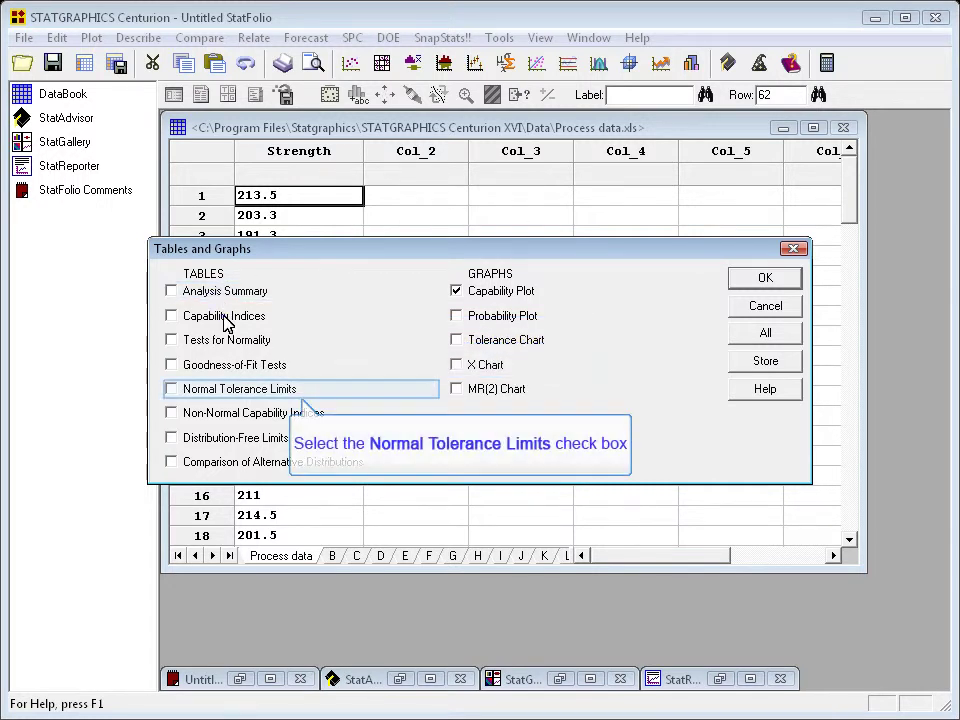
pyautogui.click(216, 390)
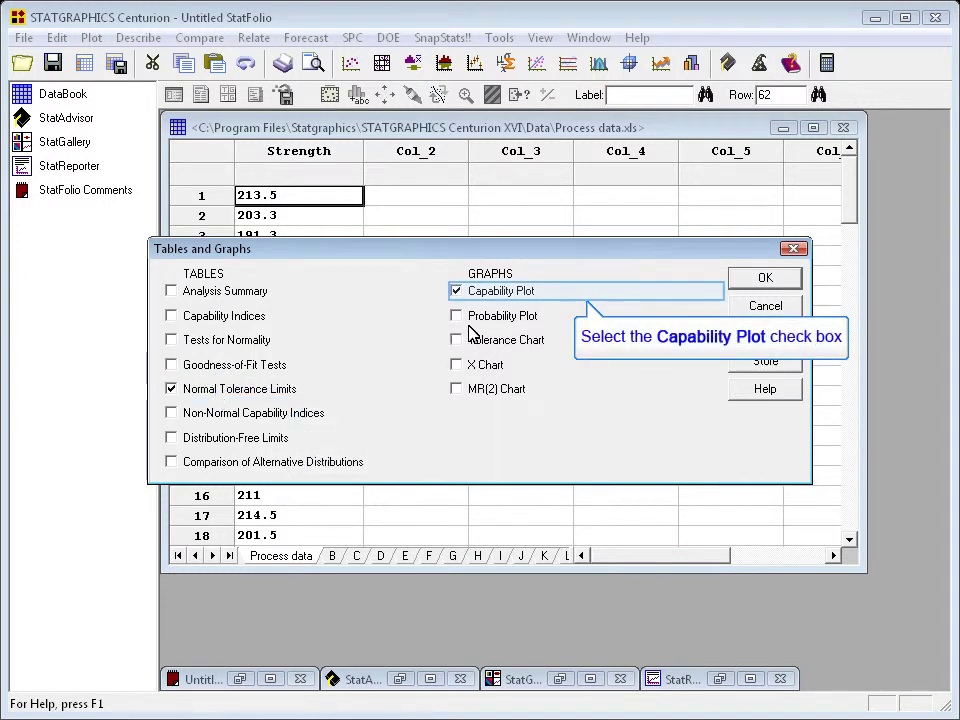
pyautogui.click(478, 294)
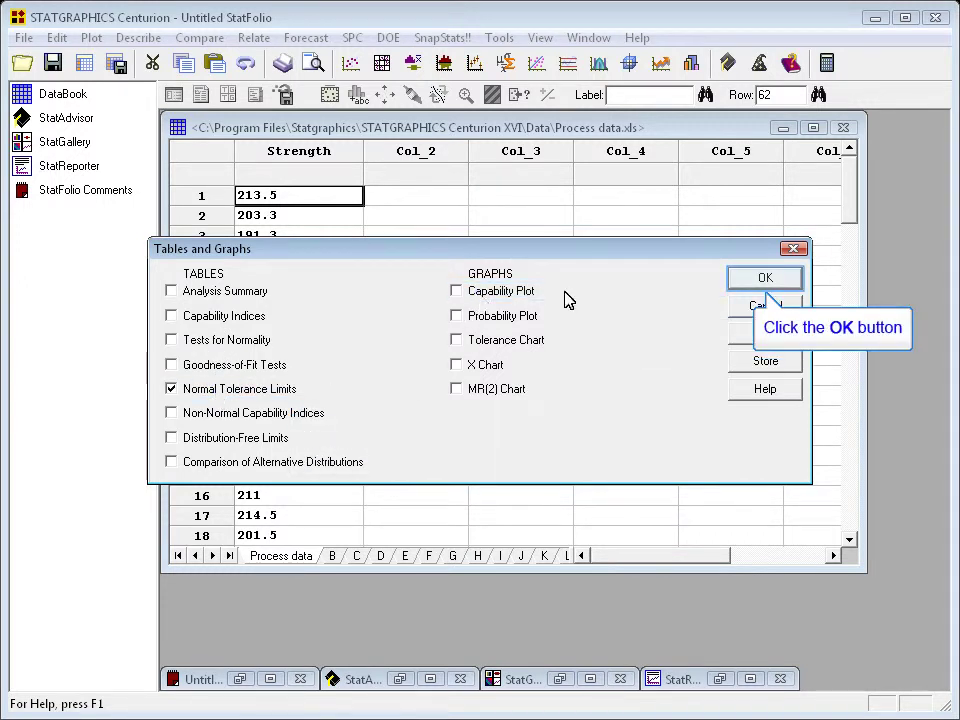
pyautogui.click(757, 283)
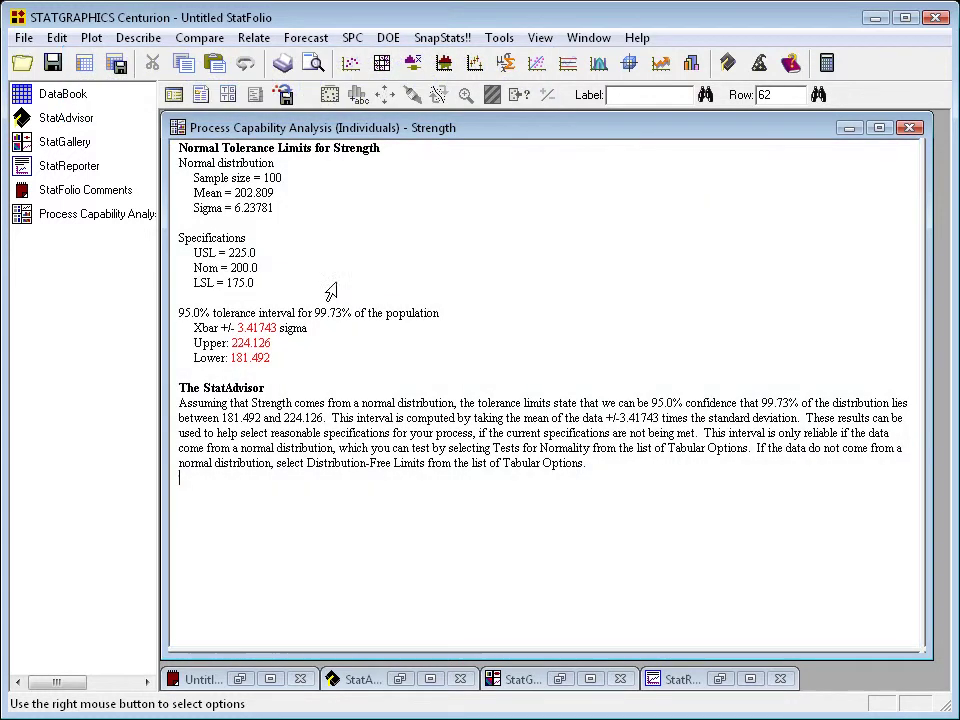
pyautogui.click(172, 312)
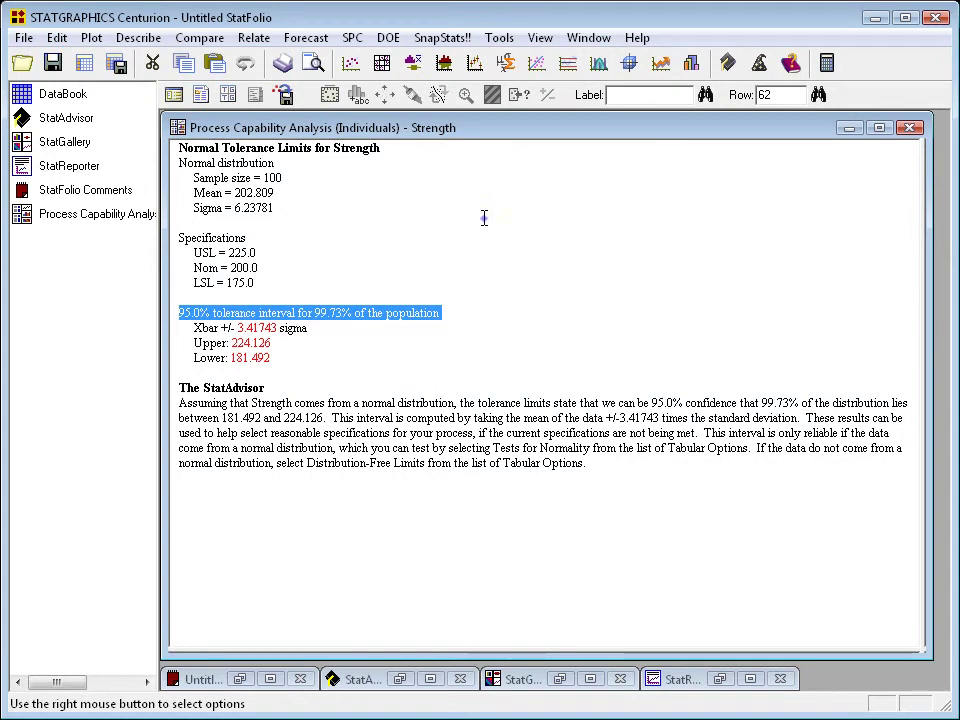
# Change the tolerance limits' population proportion from 99.73 to 99 percent.
pyautogui.rightClick(484, 218)
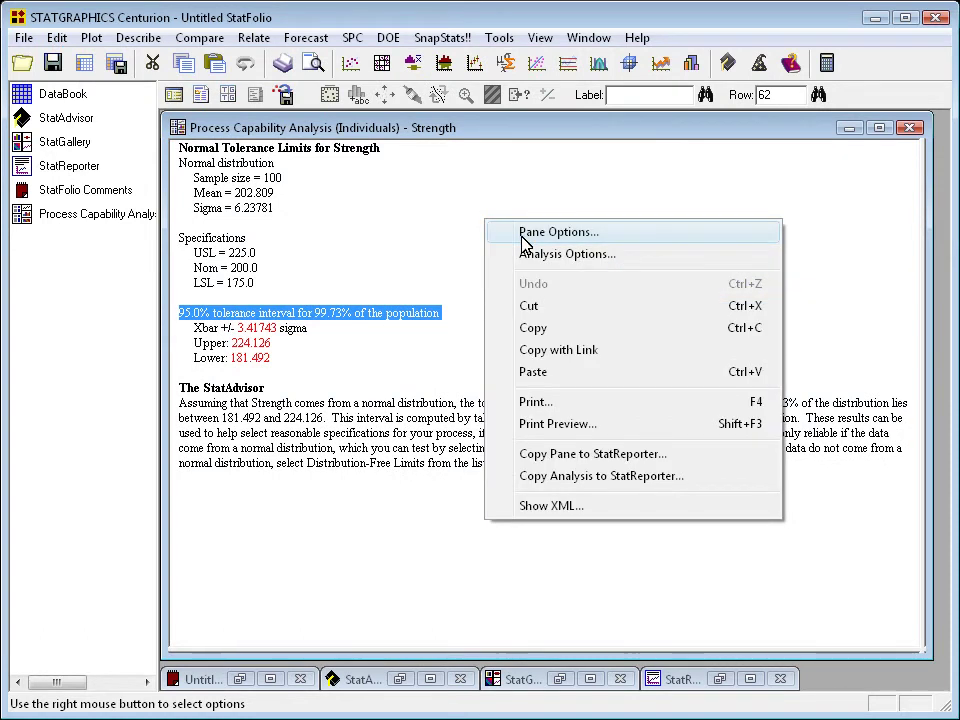
pyautogui.click(522, 236)
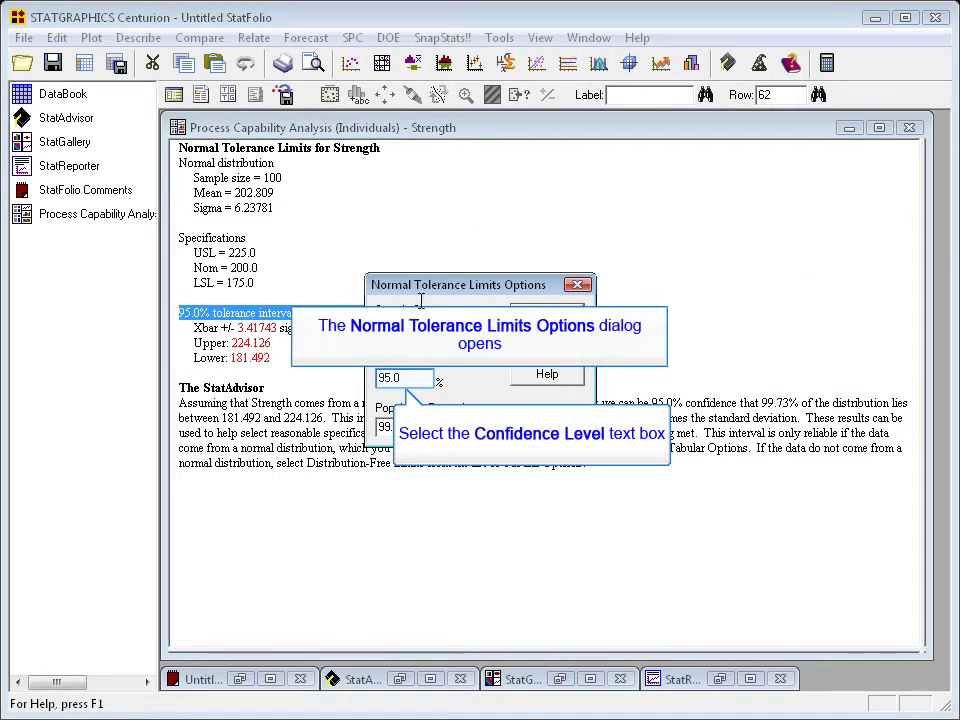
pyautogui.click(410, 376)
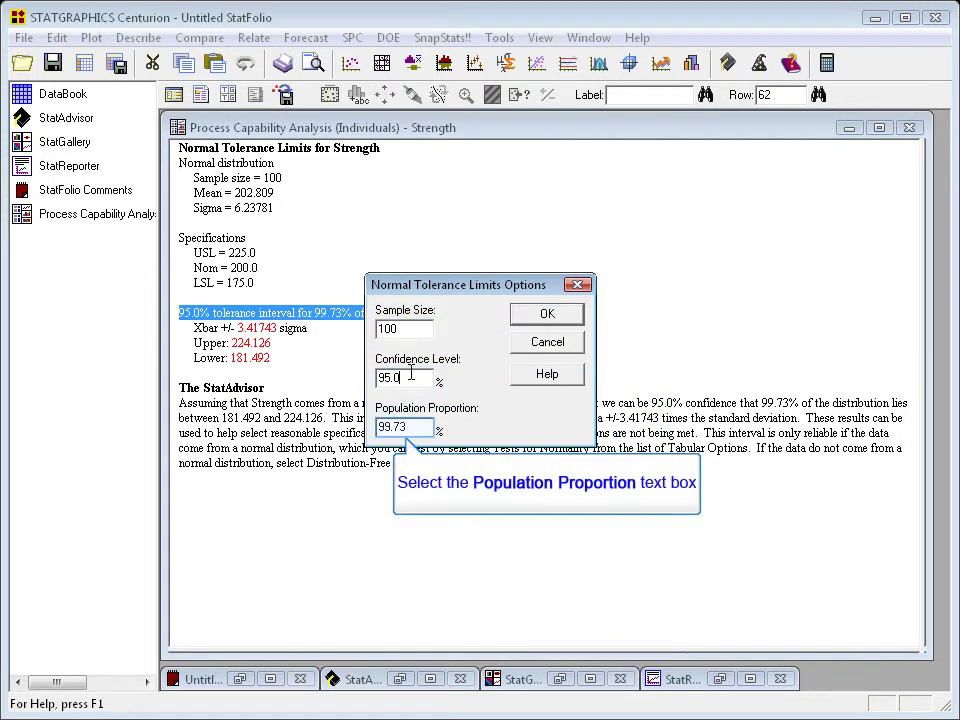
pyautogui.click(411, 426)
pyautogui.press('BackSpace')
pyautogui.press('BackSpace')
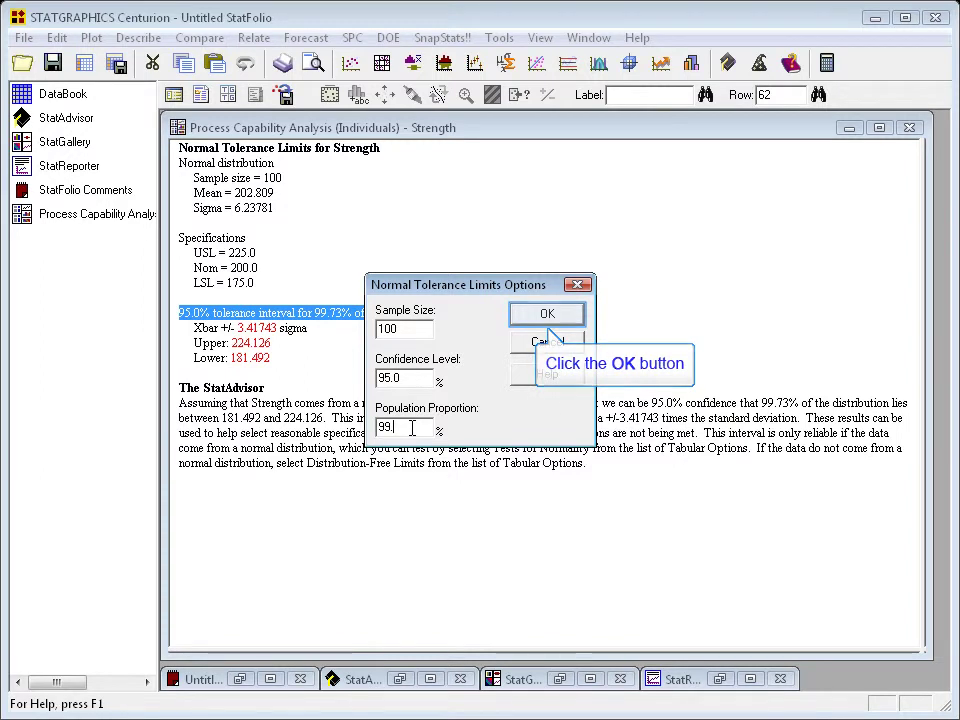
pyautogui.press('Return')
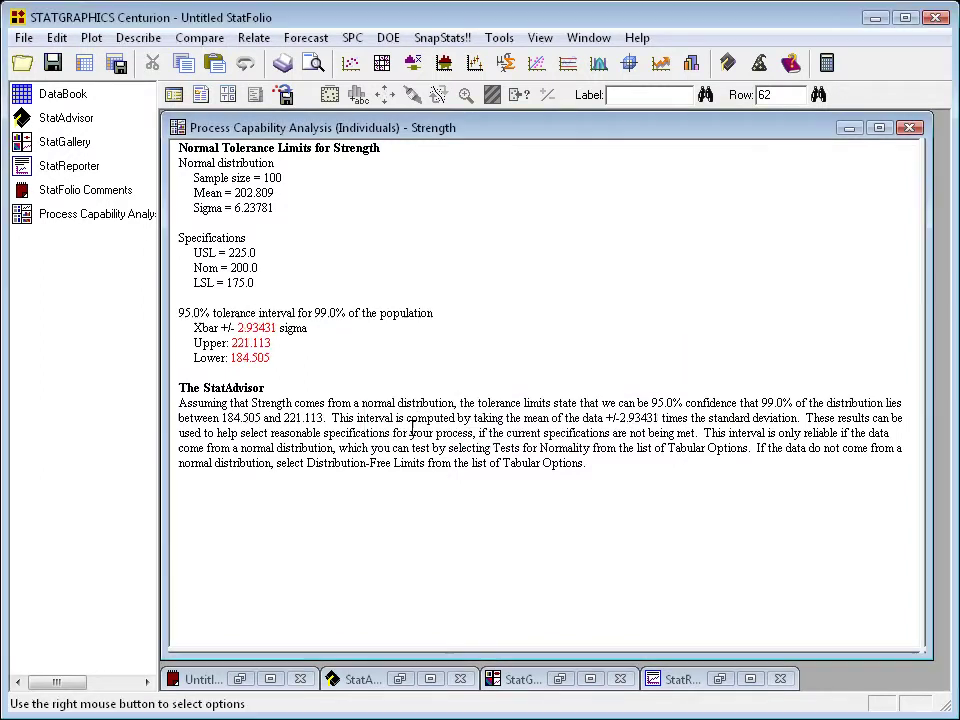
pyautogui.click(283, 344)
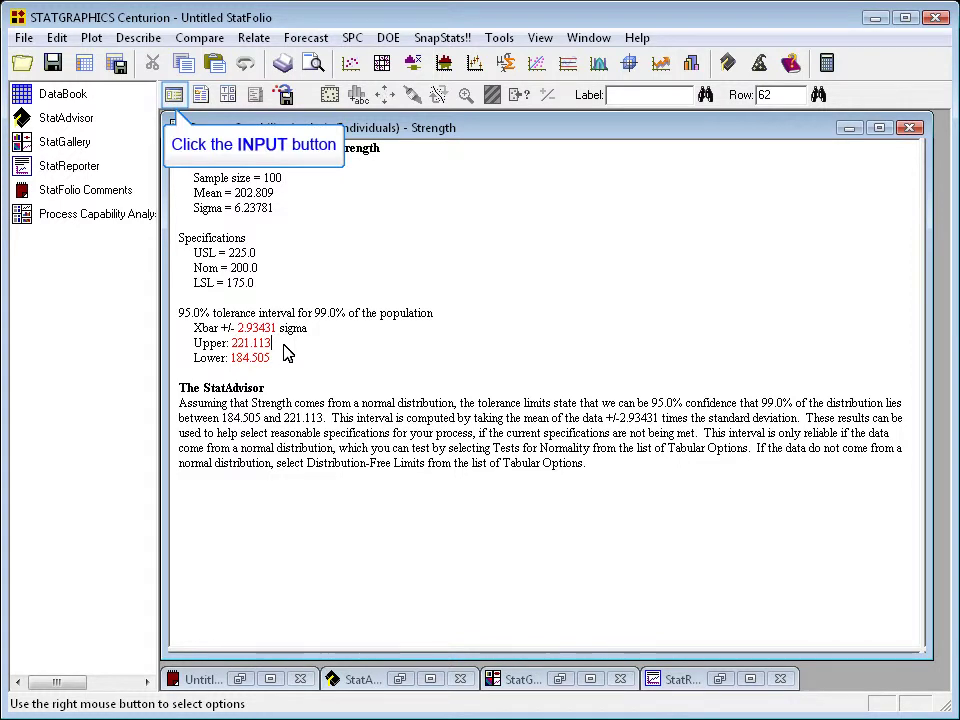
# Remove USL 225 and nominal 200, keeping only LSL 175, and recompute.
pyautogui.click(175, 96)
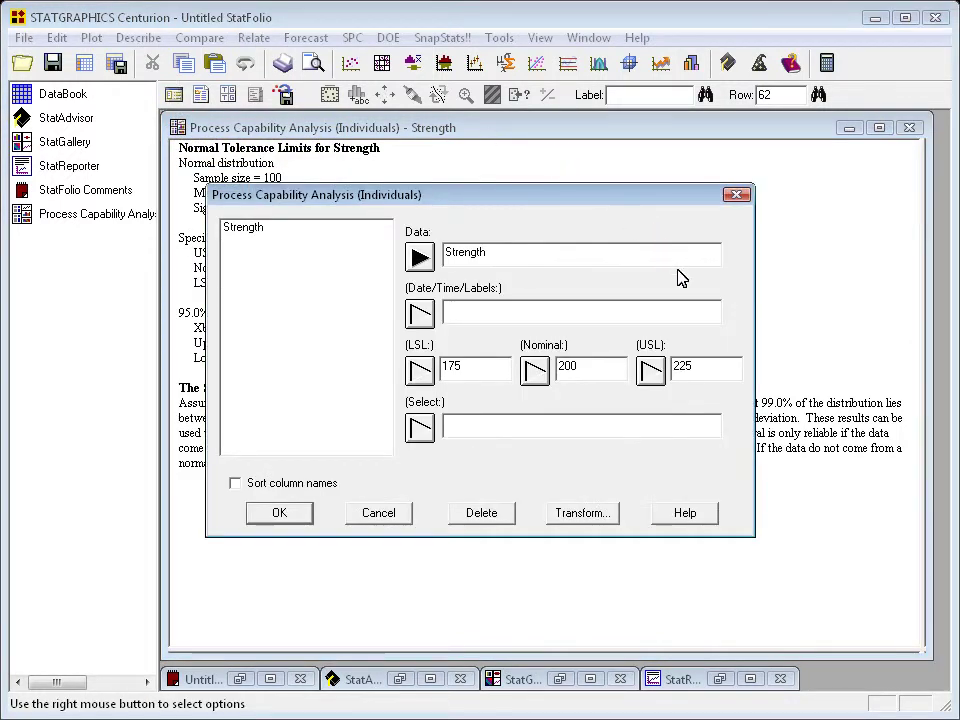
pyautogui.click(650, 370)
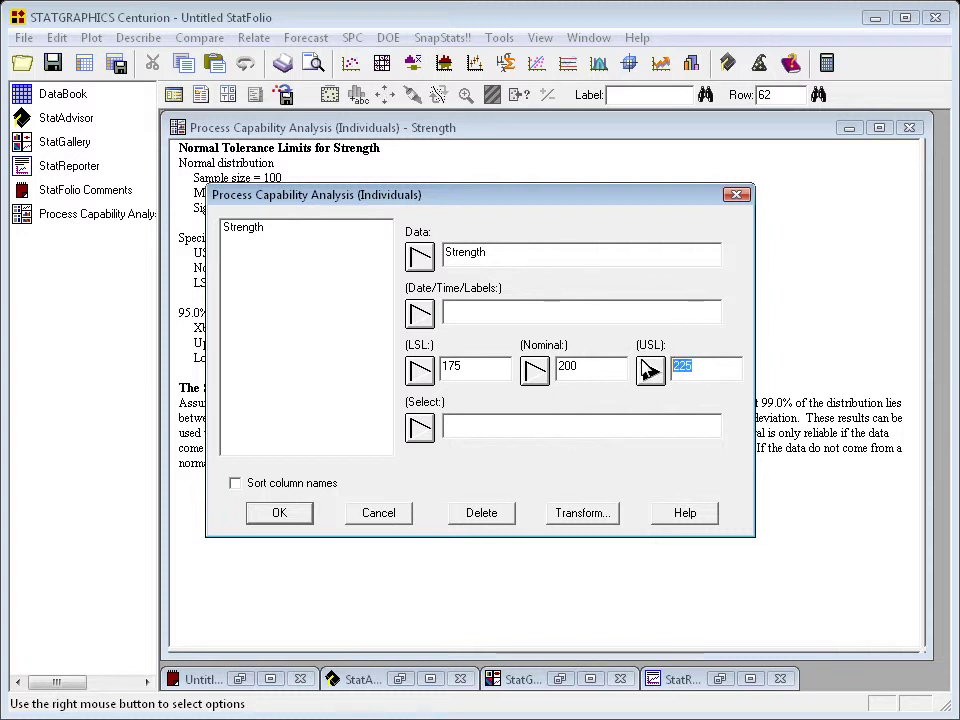
pyautogui.press('Delete')
pyautogui.click(534, 370)
pyautogui.press('Delete')
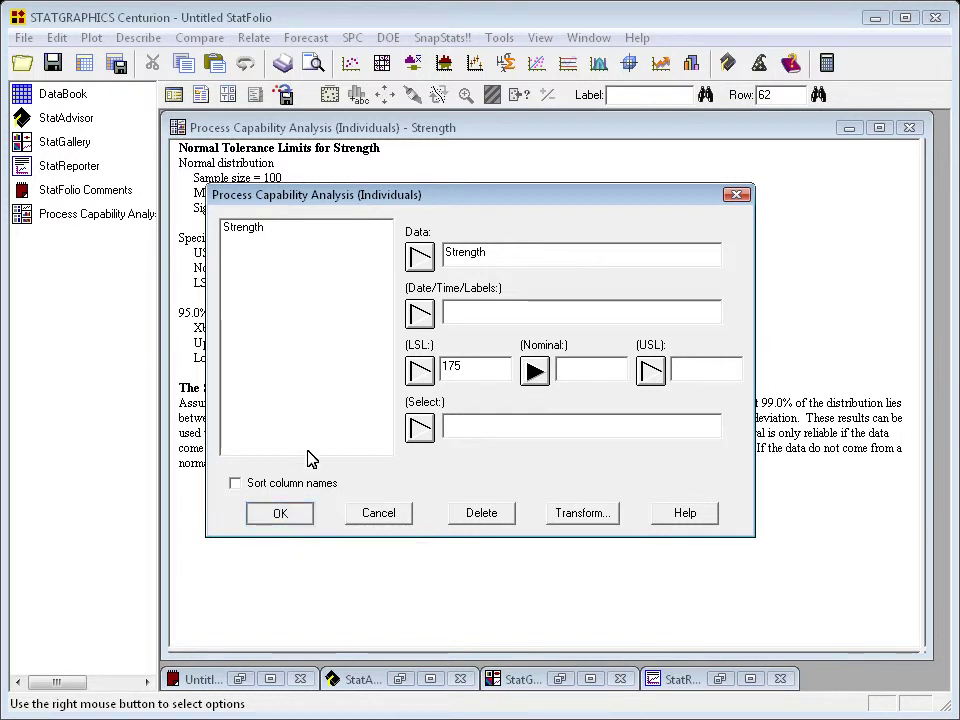
pyautogui.click(297, 517)
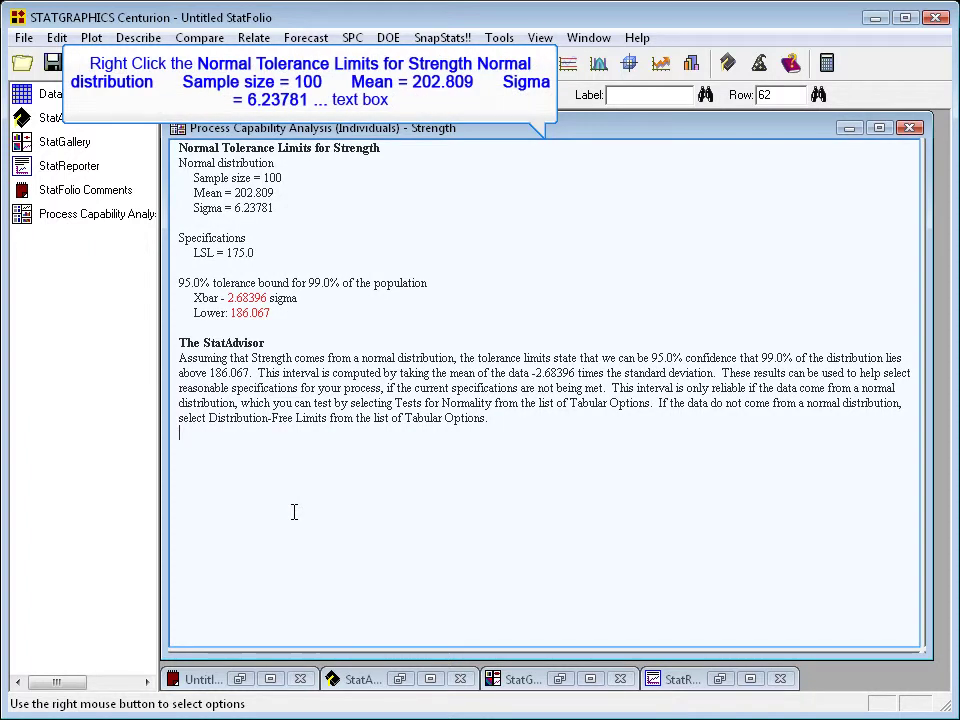
# Set the Data Transformation to Logarithm in the pane's Analysis Options.
pyautogui.rightClick(433, 222)
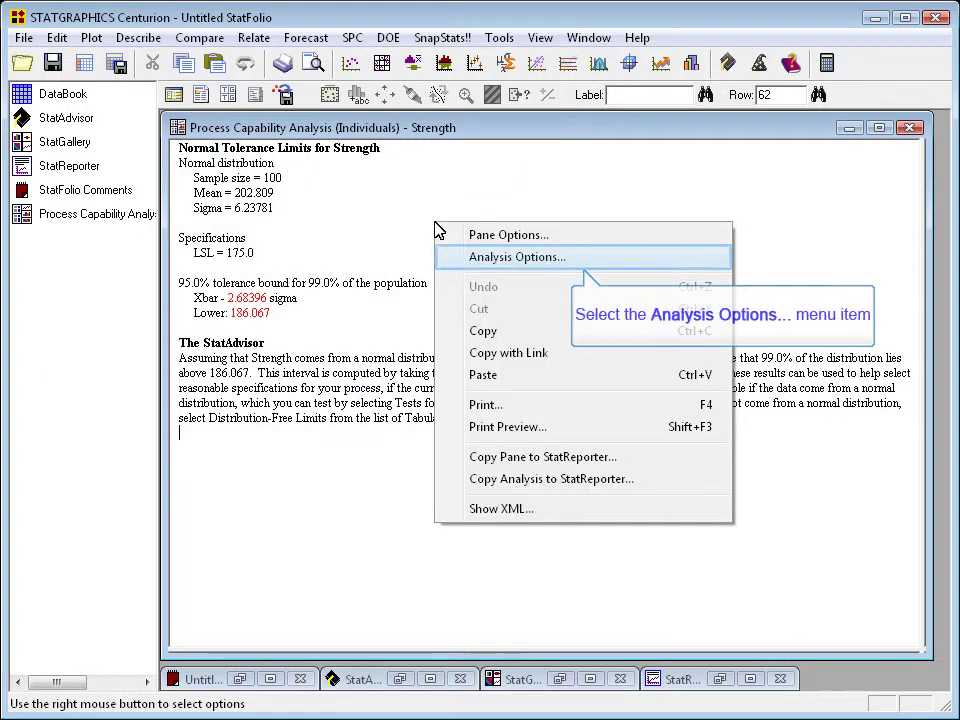
pyautogui.click(499, 258)
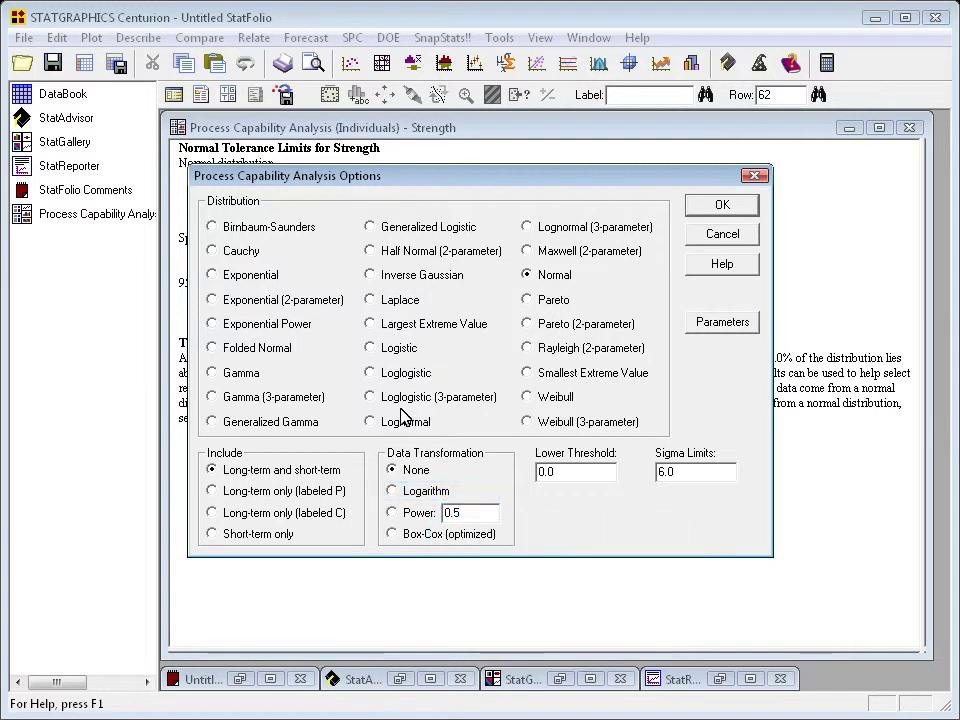
pyautogui.click(396, 492)
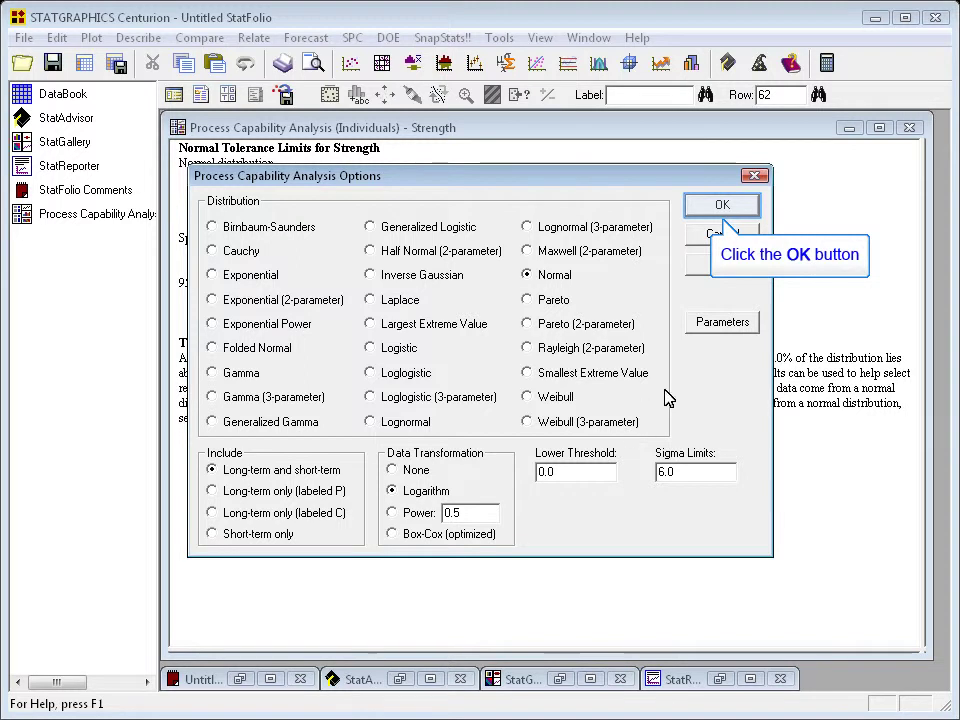
pyautogui.click(720, 206)
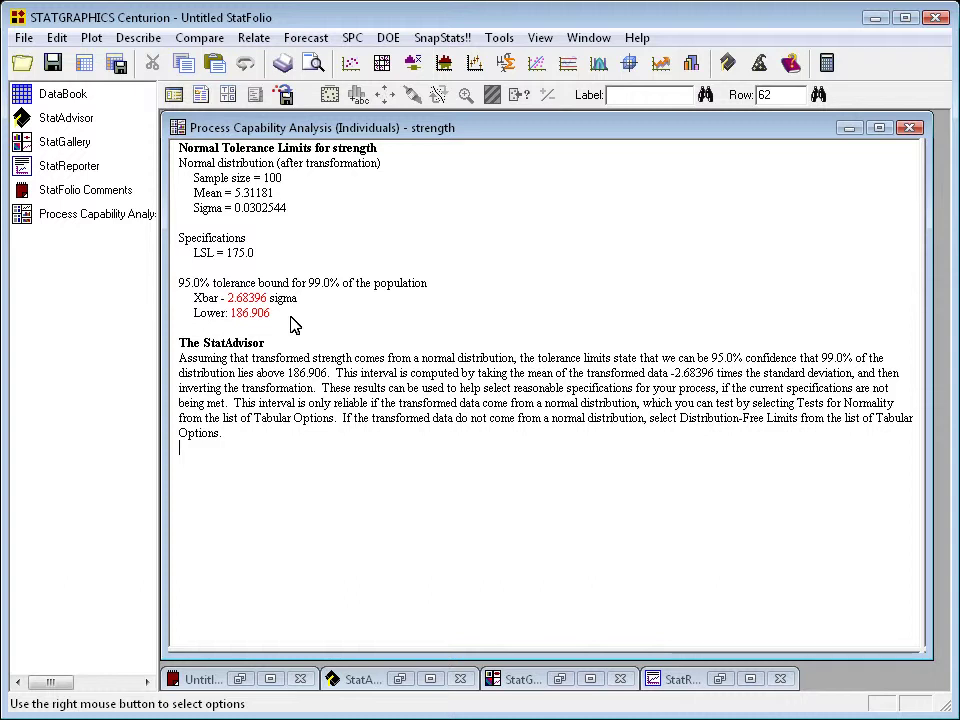
# Swap the Normal Tolerance Limits table for the Distribution-Free Limits table.
pyautogui.click(231, 95)
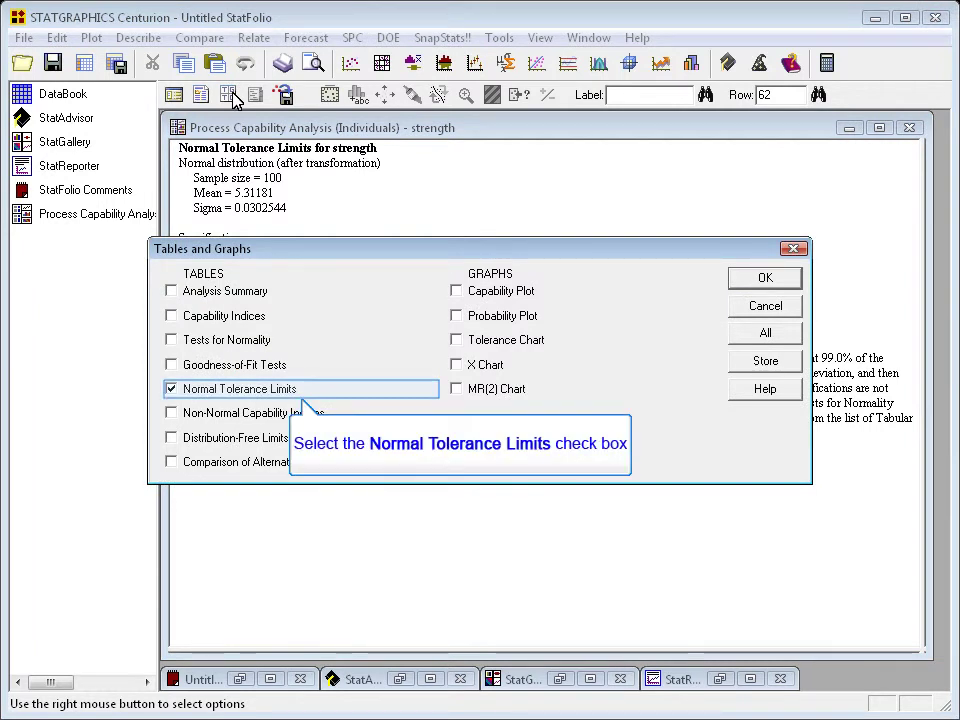
pyautogui.click(195, 391)
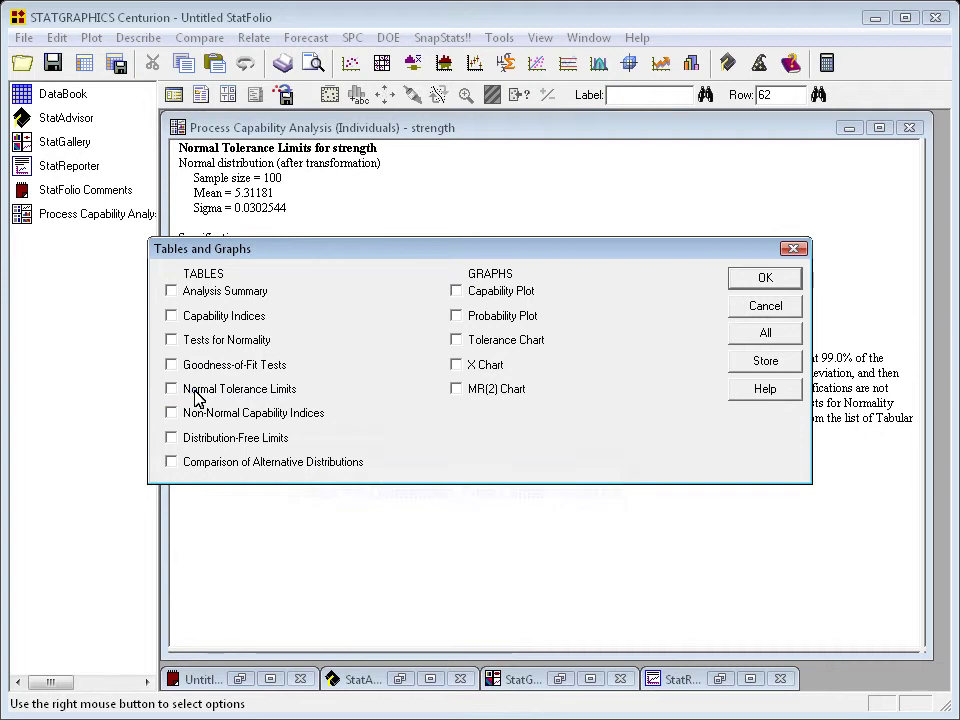
pyautogui.click(205, 445)
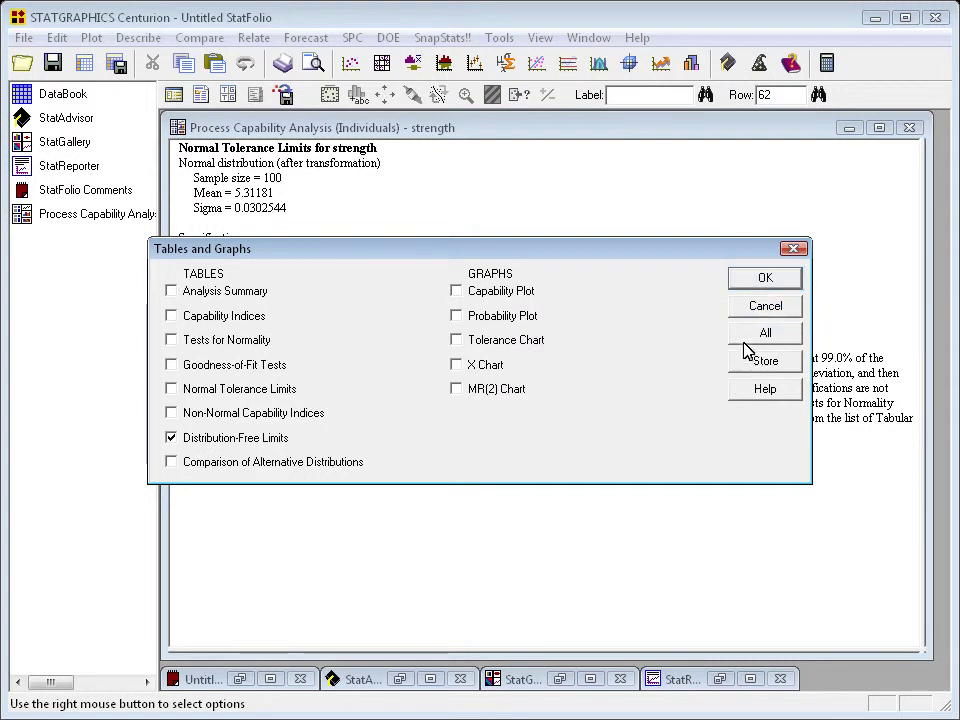
# Confirm the table choice to display the distribution-free tolerance limits.
pyautogui.click(775, 280)
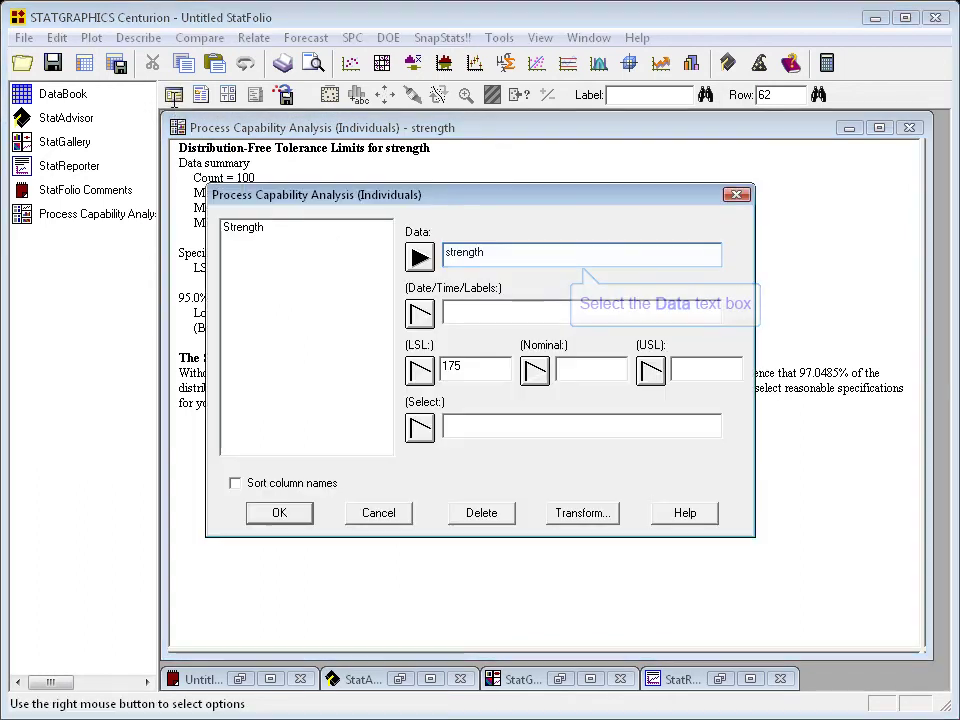
# Change the data entry to RESHAPE(strength,300) and recompute the report.
pyautogui.click(173, 95)
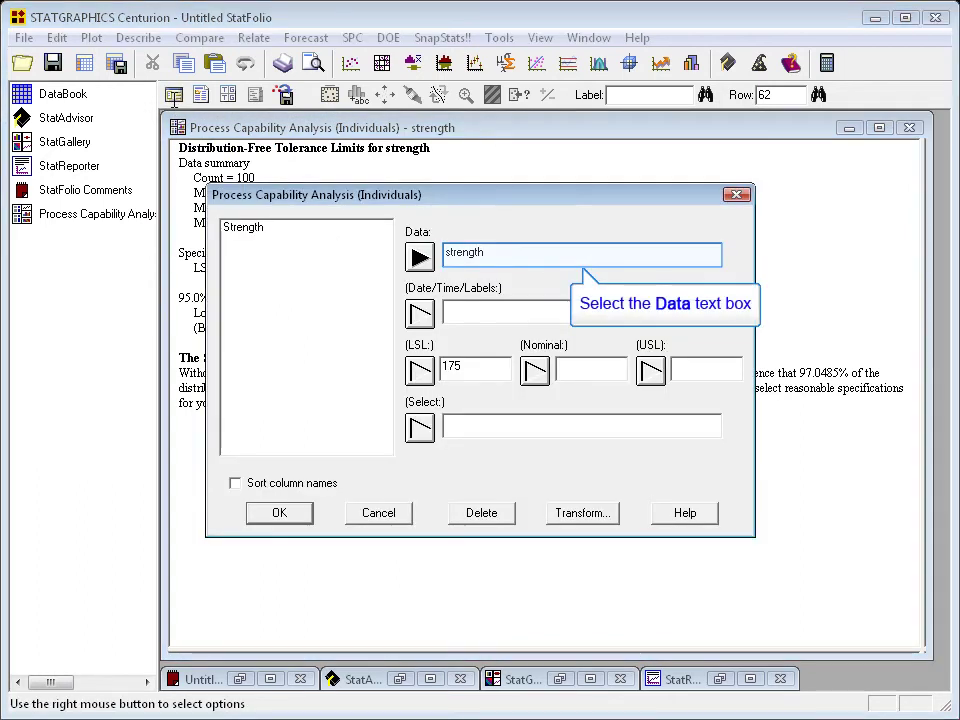
pyautogui.click(447, 258)
pyautogui.write('RESH')
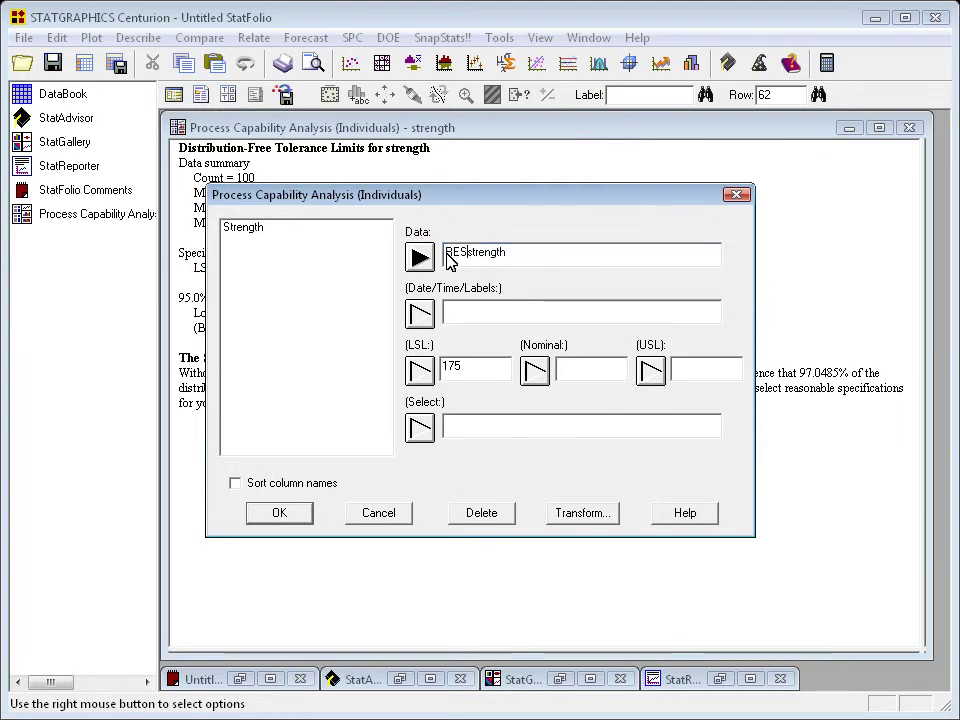
pyautogui.write('APE(')
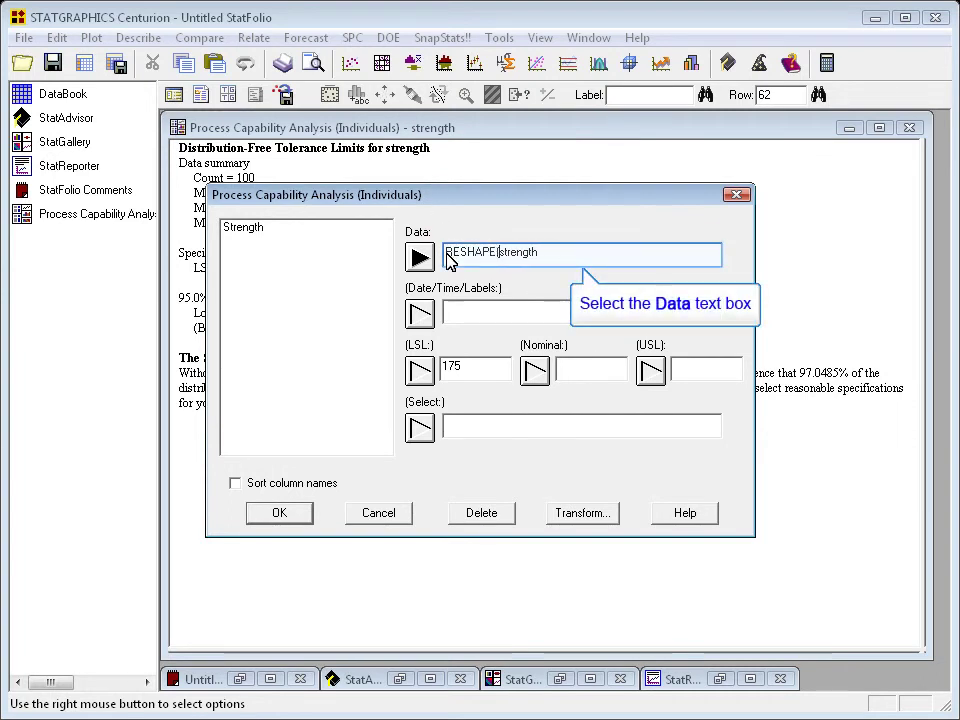
pyautogui.click(598, 260)
pyautogui.write(',300')
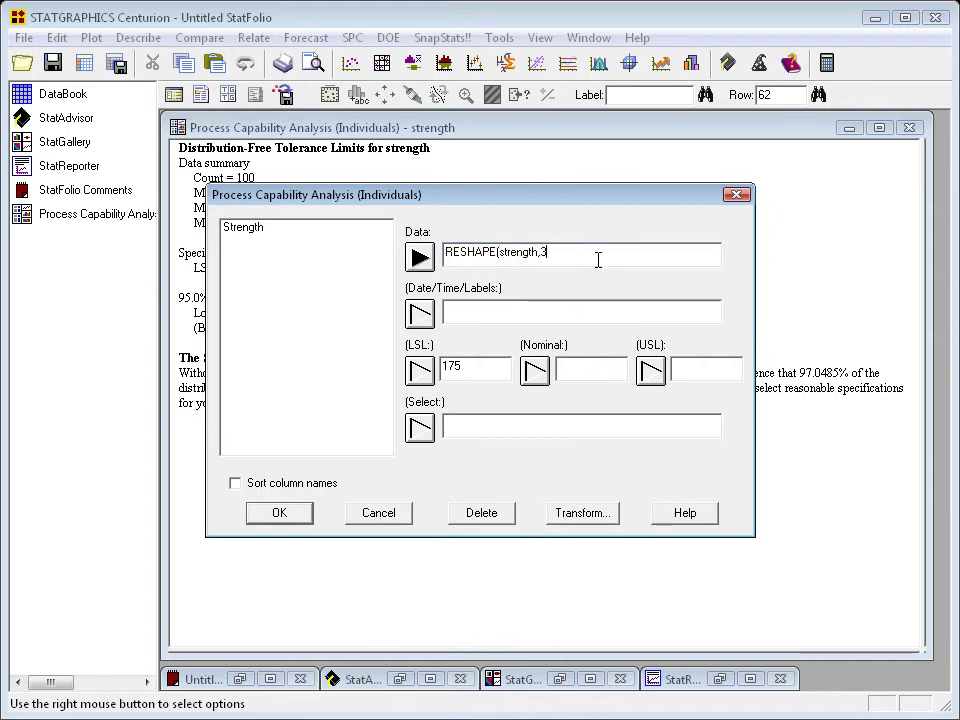
pyautogui.write(')')
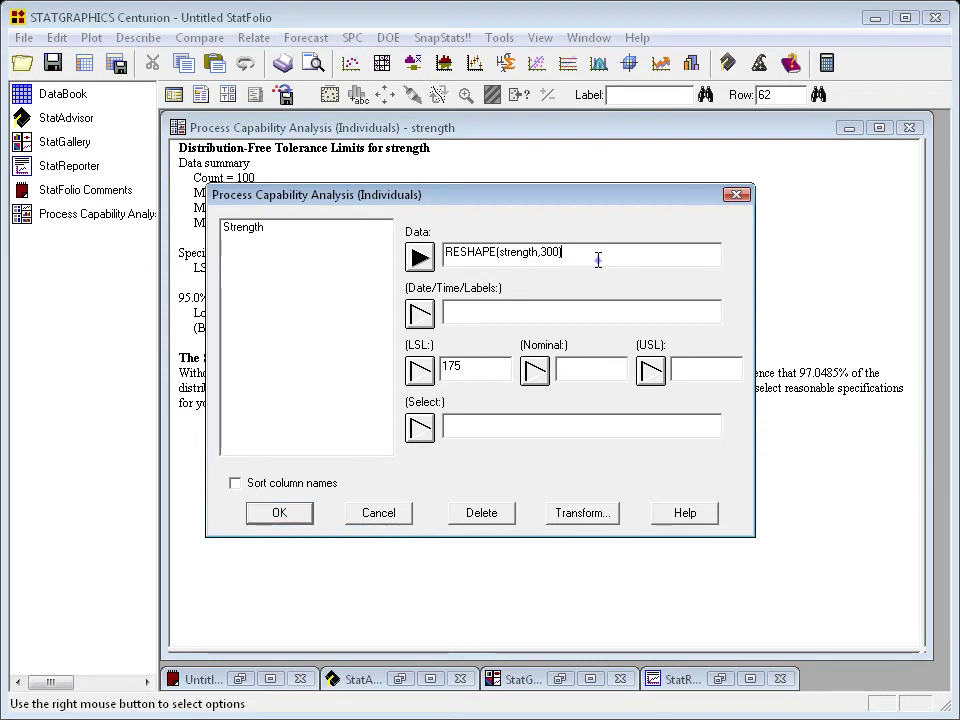
pyautogui.press('Return')
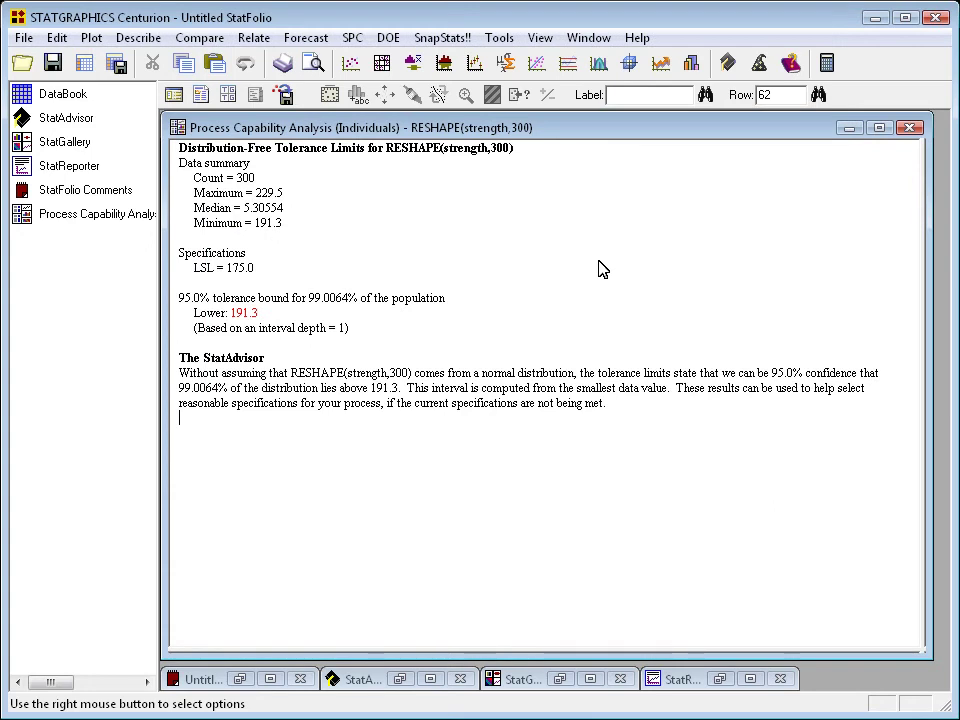